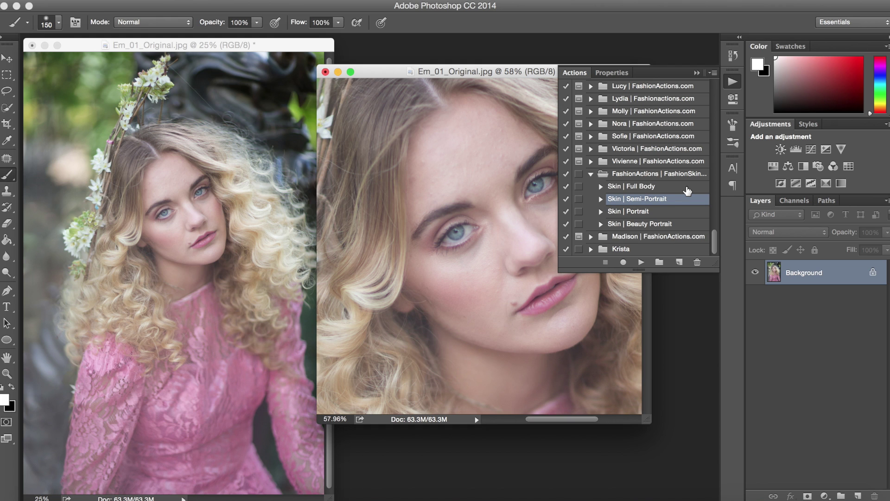
Run the Skin | Semi-Portrait action on the portrait and expand the resulting Skin Edits group.
left_click(640, 262)
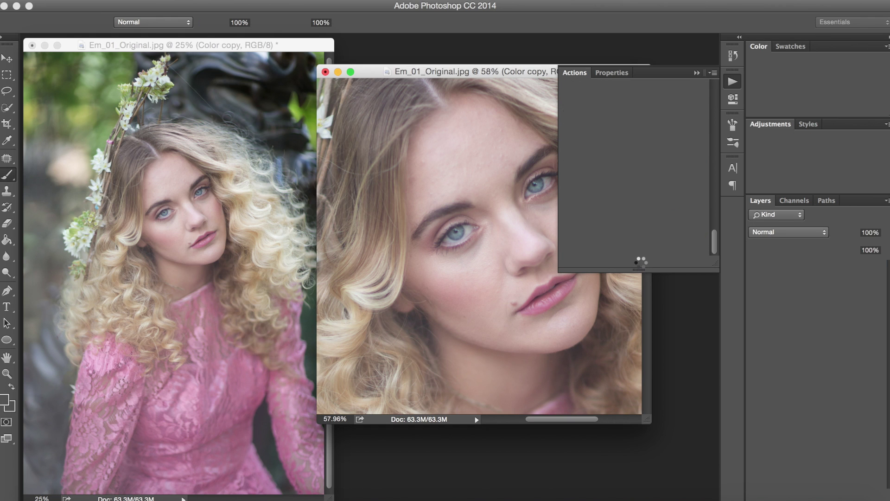
left_click(732, 82)
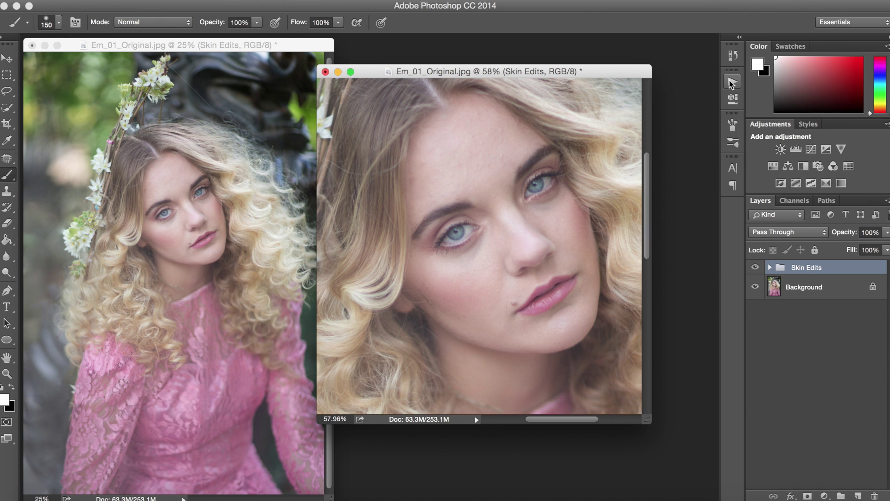
left_click(769, 268)
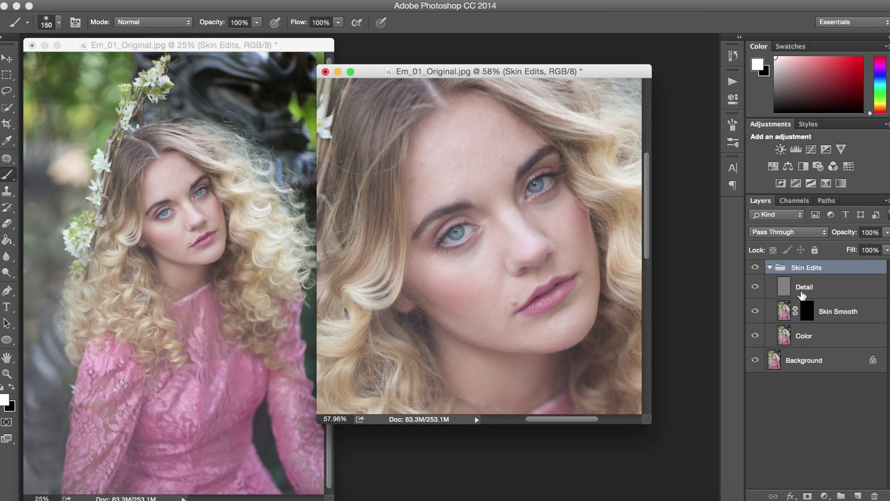
Paint white over the facial skin on the Skin Smooth layer mask and merge that layer down into Color.
left_click(807, 311)
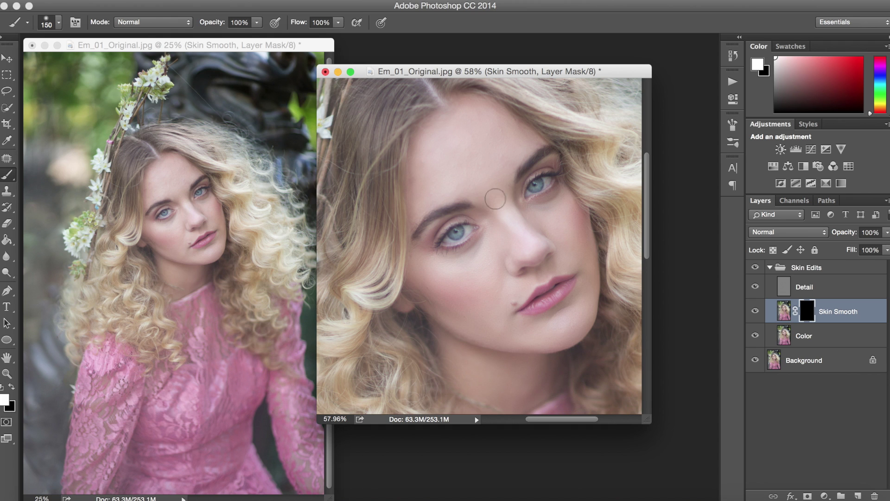
left_click_drag(487, 135, 493, 136)
left_click(754, 268)
right_click(855, 315)
left_click(814, 331)
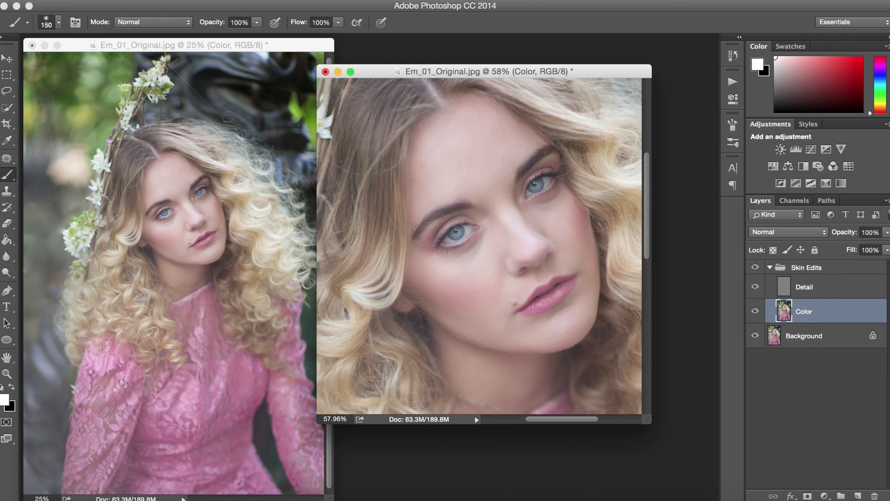
Blend the skin tones on the forehead and under the eye with the Mixer Brush on the Color layer.
left_click(6, 176)
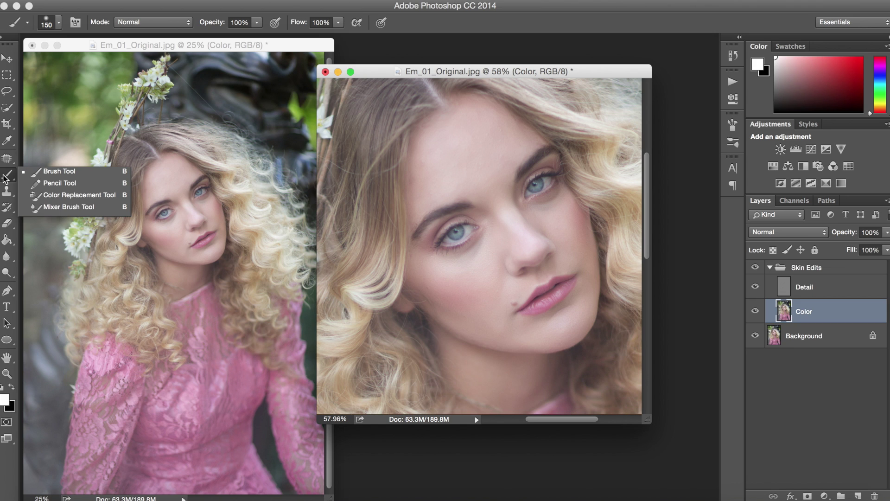
left_click(40, 207)
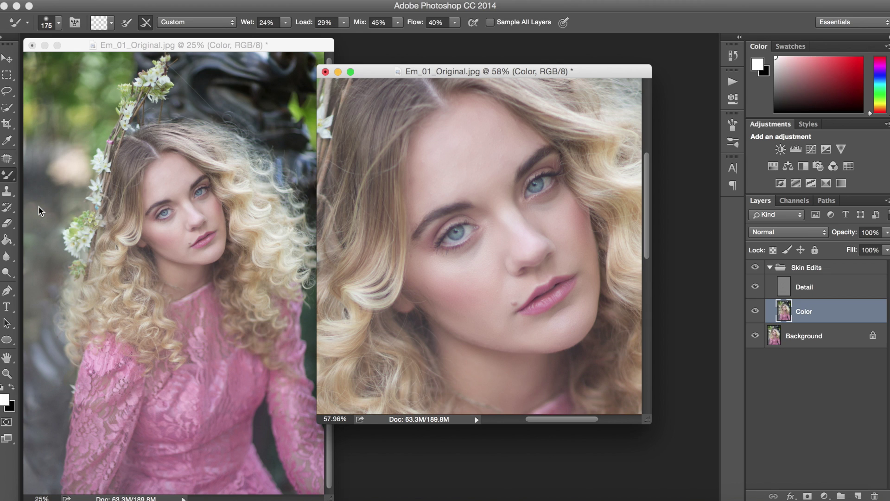
left_click(126, 22)
left_click(148, 26)
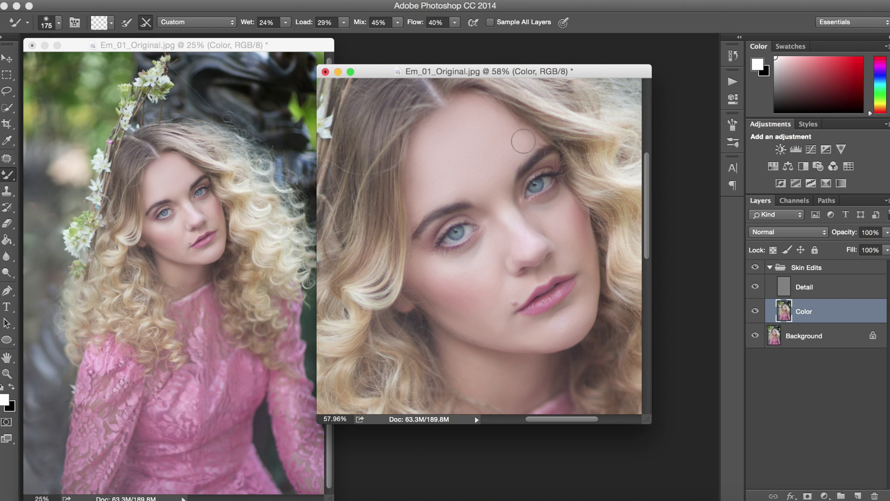
mouse_move(502, 148)
left_mouse_down()
mouse_move(480, 140)
mouse_move(461, 154)
left_mouse_up()
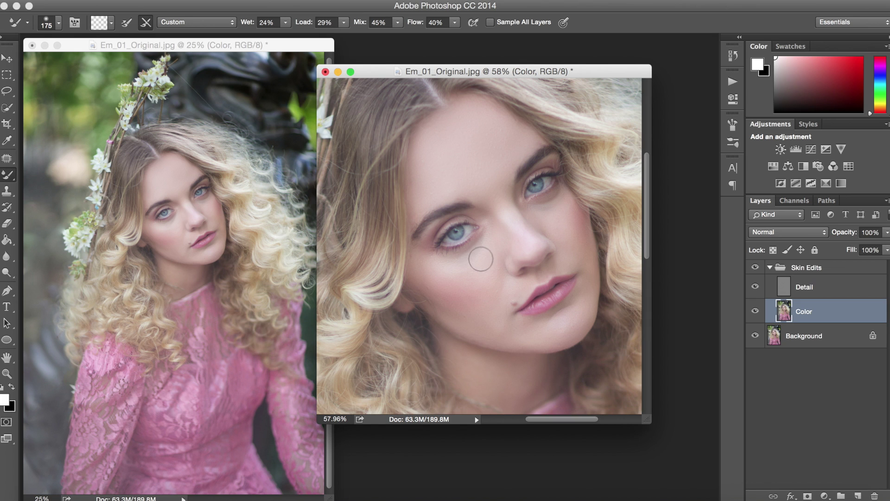
mouse_move(454, 262)
left_mouse_down()
mouse_move(443, 263)
mouse_move(492, 241)
mouse_move(486, 245)
left_mouse_up()
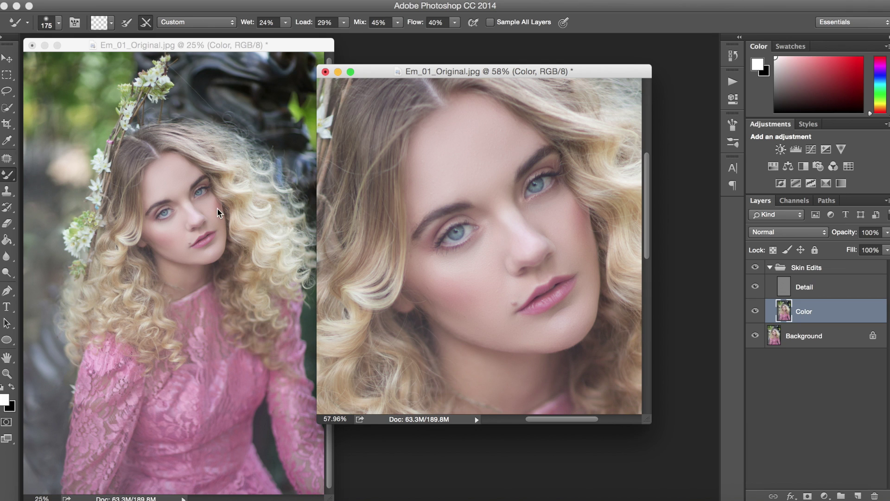
Lighten the forehead and the area around the eyes on the Color layer with the Dodge tool, using Midtones at 14% exposure.
left_click(5, 274)
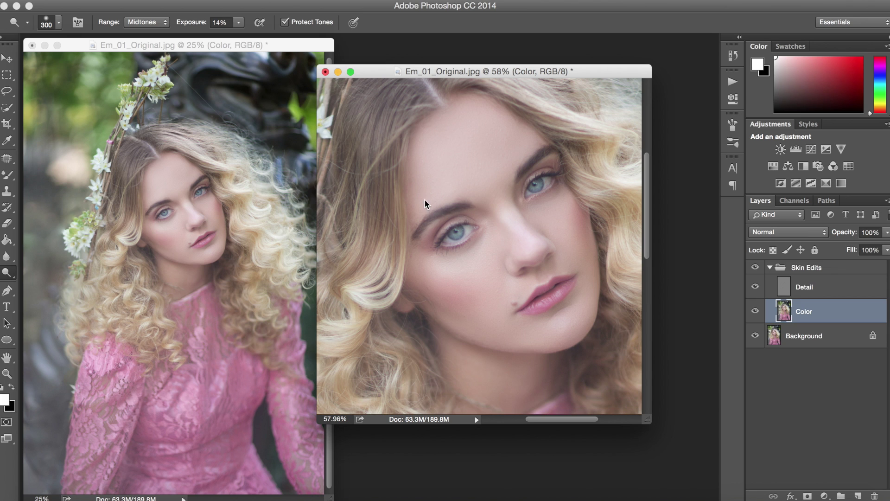
left_click(240, 25)
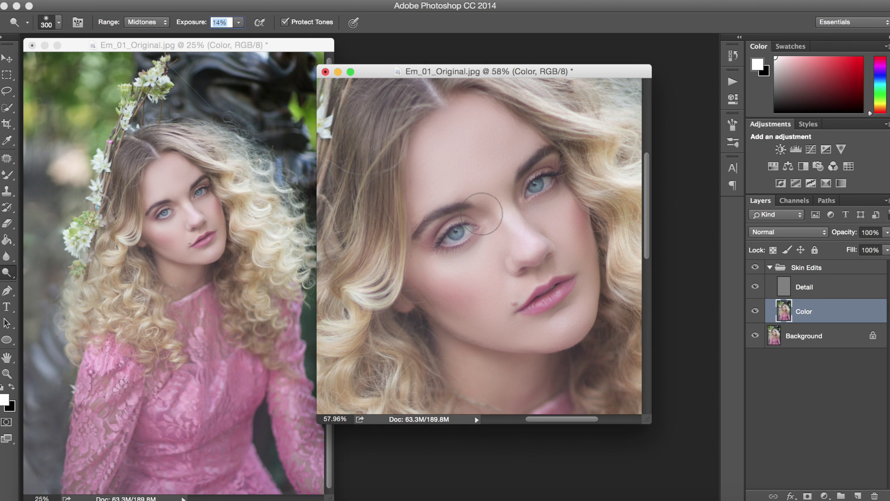
mouse_move(500, 194)
left_mouse_down()
mouse_move(475, 204)
mouse_move(487, 208)
mouse_move(480, 209)
mouse_move(504, 196)
mouse_move(502, 125)
mouse_move(477, 189)
left_mouse_up()
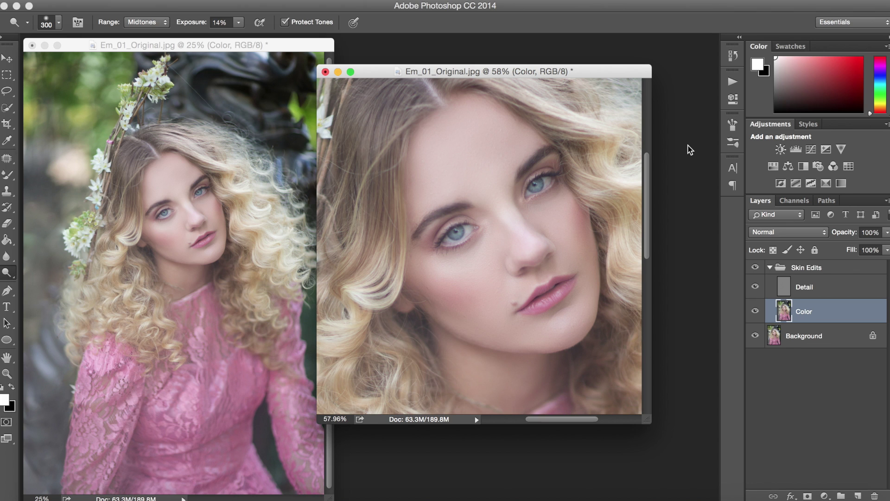
mouse_move(547, 185)
left_mouse_down()
mouse_move(471, 201)
mouse_move(489, 181)
mouse_move(509, 195)
mouse_move(473, 198)
left_mouse_up()
mouse_move(452, 123)
left_mouse_down()
mouse_move(437, 141)
mouse_move(423, 195)
mouse_move(447, 124)
left_mouse_up()
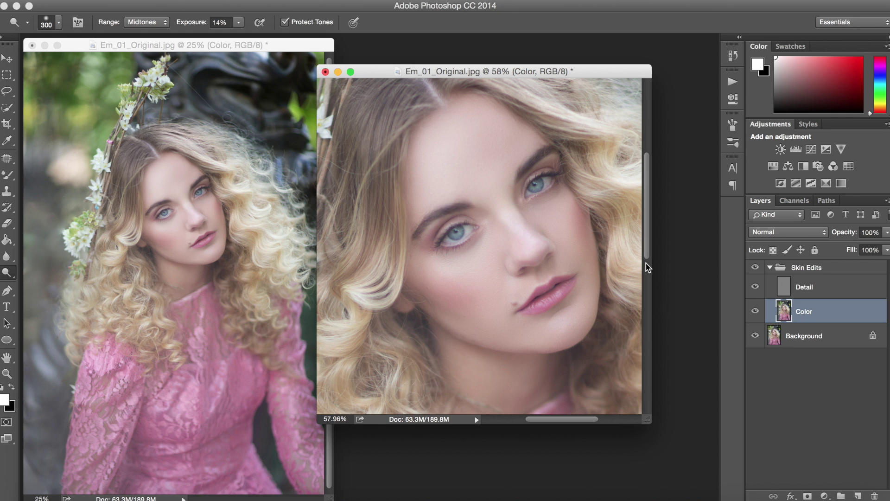
Patch the skin beside the corner of the mouth on the Detail layer with the Patch tool and clear the selection.
left_click(786, 291)
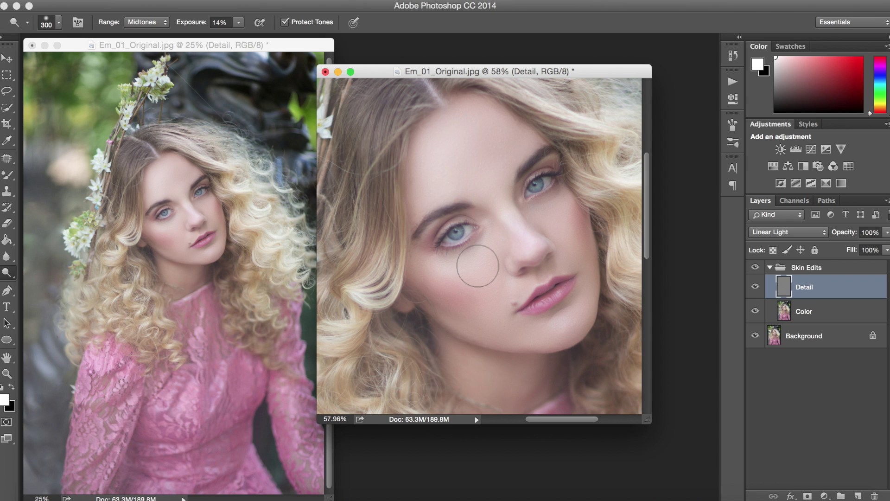
scroll(477, 266, "up", 5)
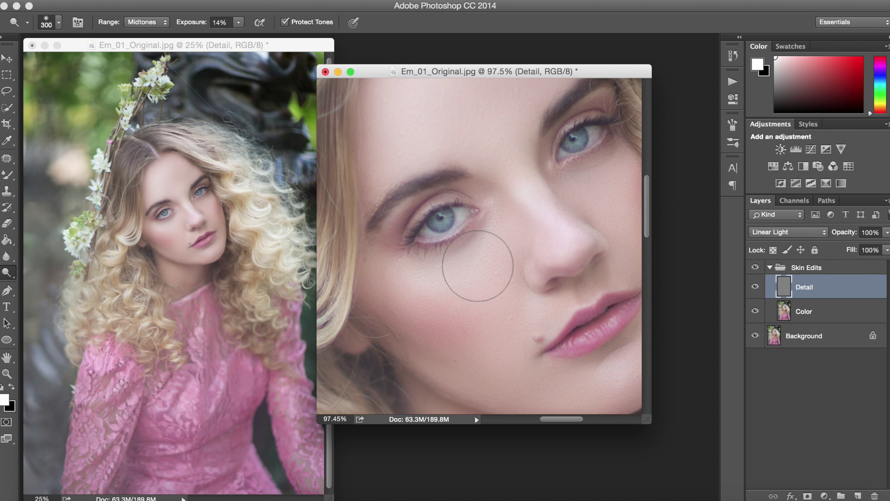
scroll(477, 266, "down", 2)
scroll(477, 266, "right", 3)
scroll(478, 265, "up", 4)
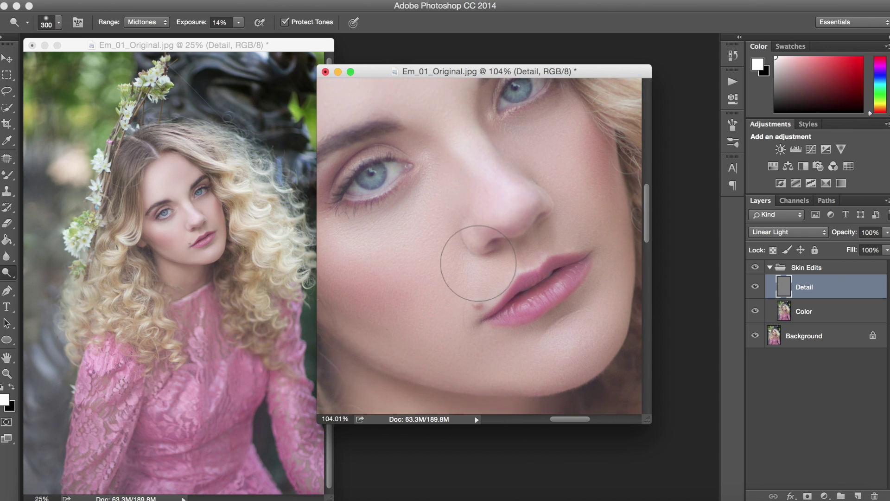
scroll(478, 263, "up", 2)
scroll(478, 263, "down", 3)
scroll(478, 263, "right", 3)
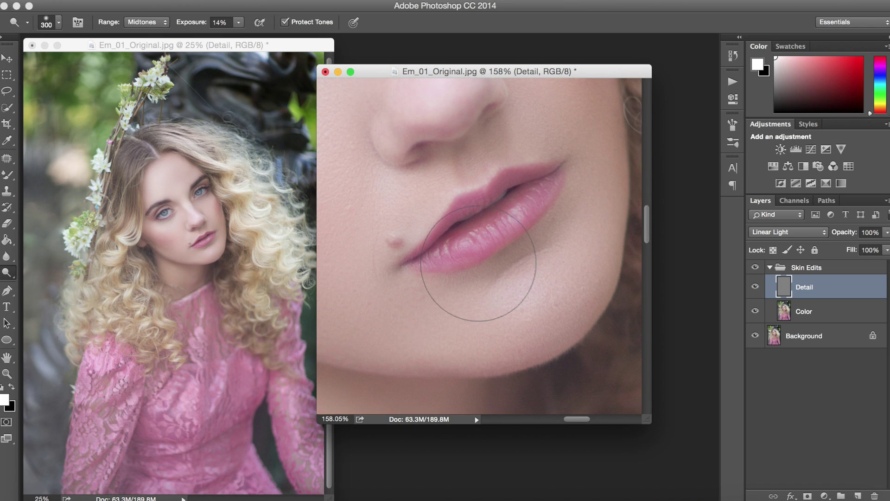
left_click(8, 159)
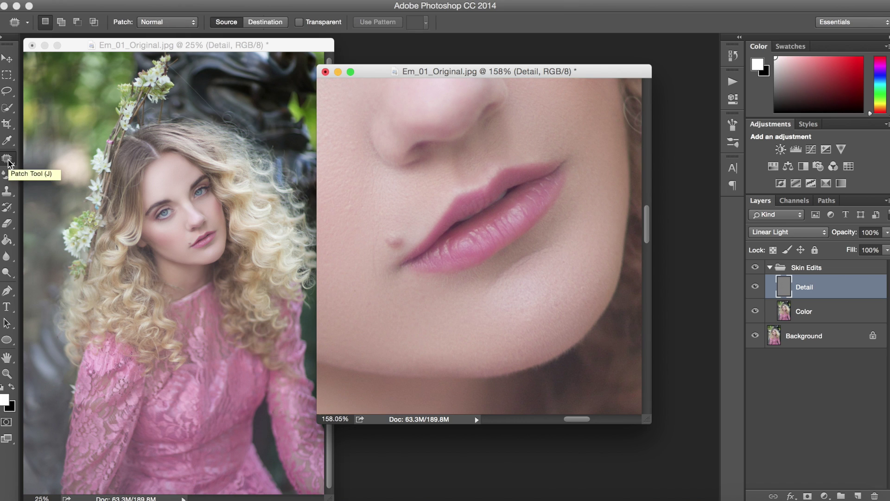
mouse_move(389, 194)
left_mouse_down()
mouse_move(373, 179)
mouse_move(364, 223)
mouse_move(364, 278)
mouse_move(381, 293)
mouse_move(386, 200)
mouse_move(346, 260)
left_mouse_up()
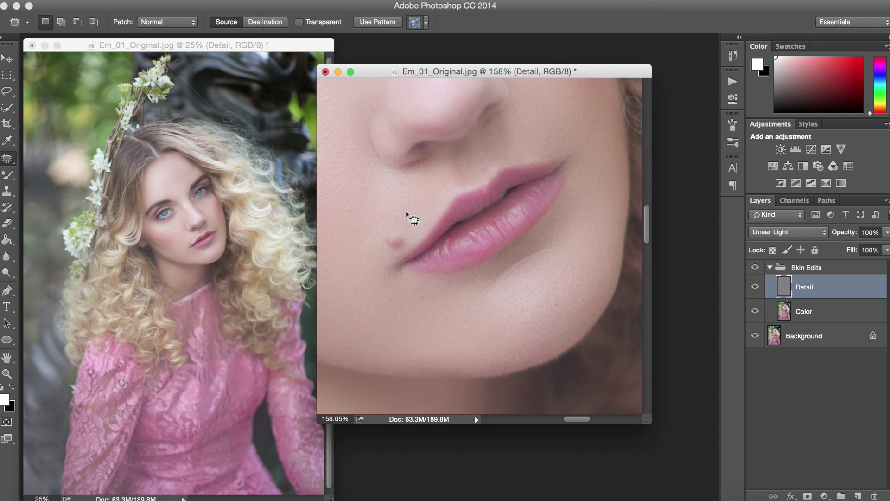
key("super+d")
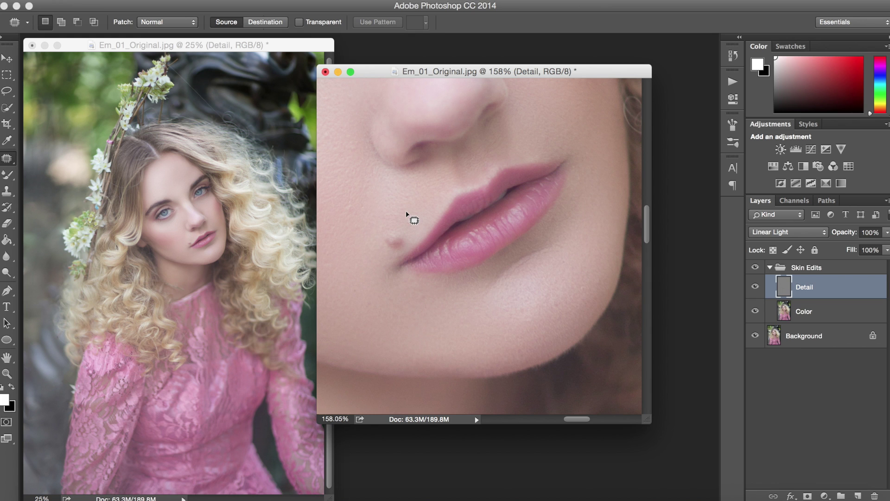
Heal small blemishes on the chin below the lips with the Content-Aware Spot Healing Brush at size 35.
left_click(9, 160)
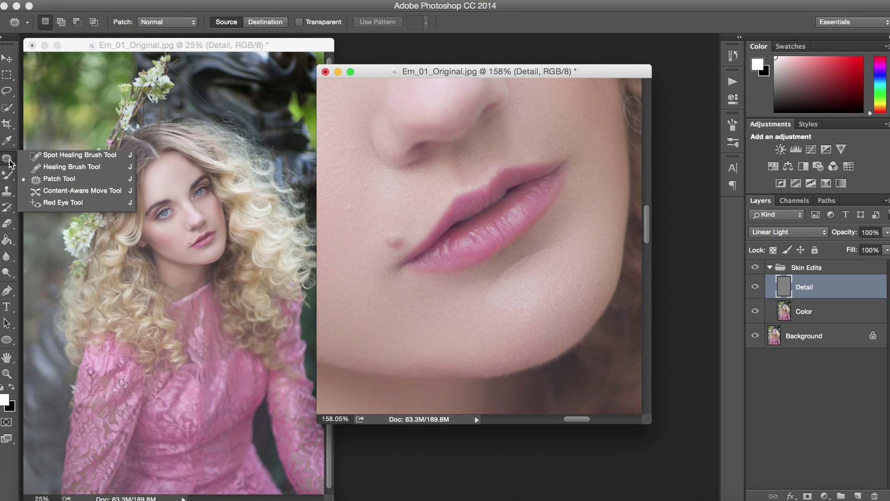
left_click(57, 158)
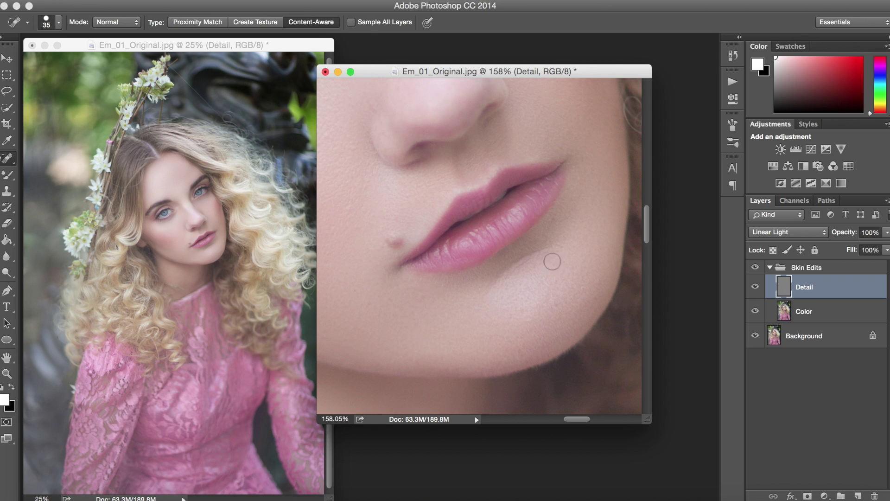
left_click_drag(558, 244, 492, 290)
Collapse the Skin Edits group and toggle its visibility to compare the portrait before and after retouching.
scroll(464, 369, "down", 6)
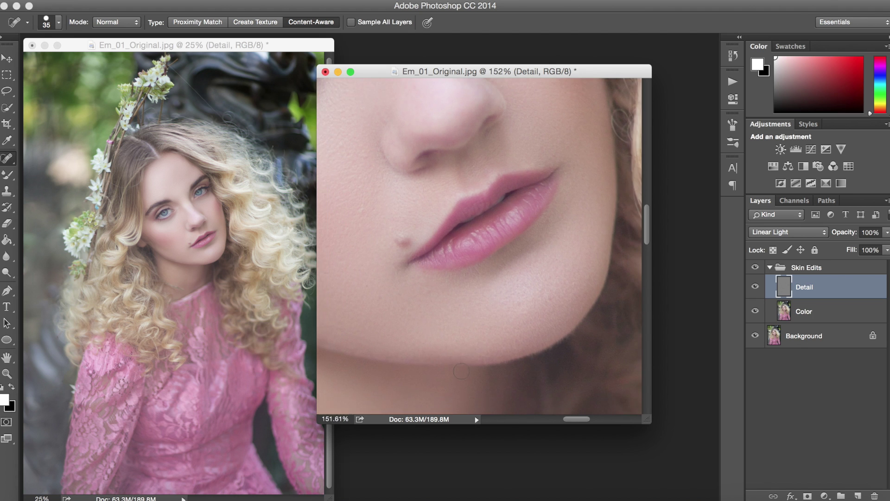
scroll(461, 371, "down", 1)
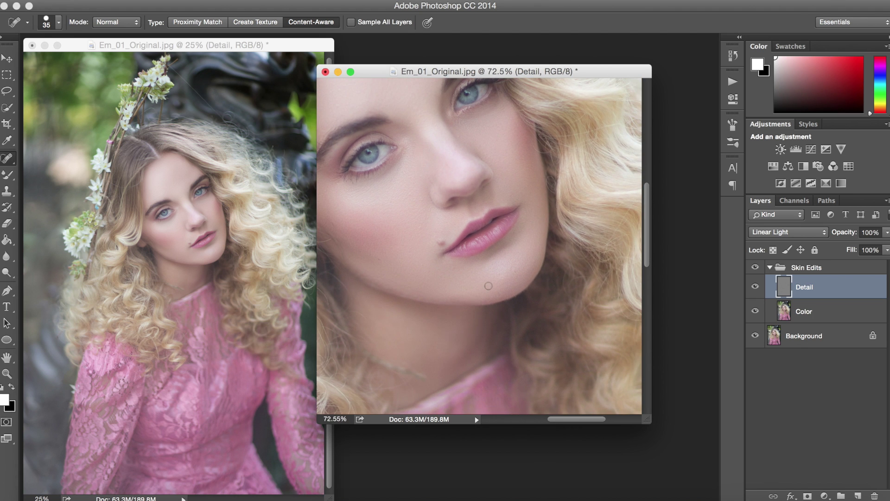
scroll(488, 286, "down", 3)
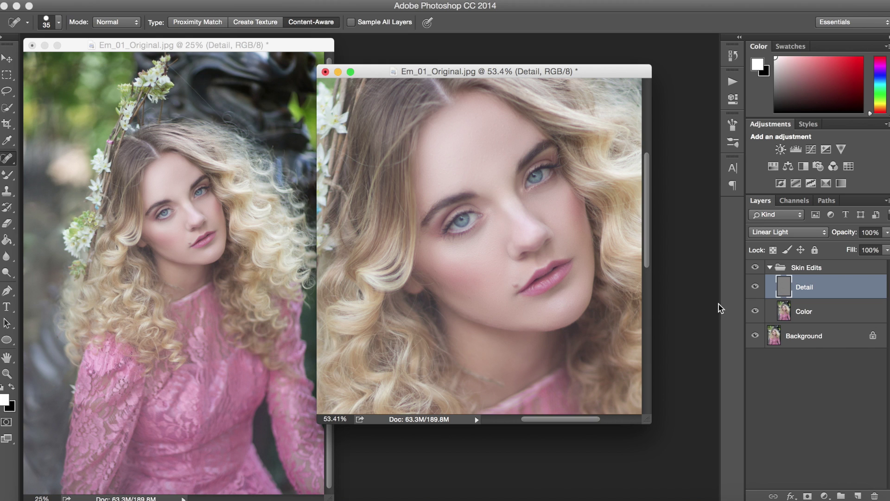
left_click(769, 267)
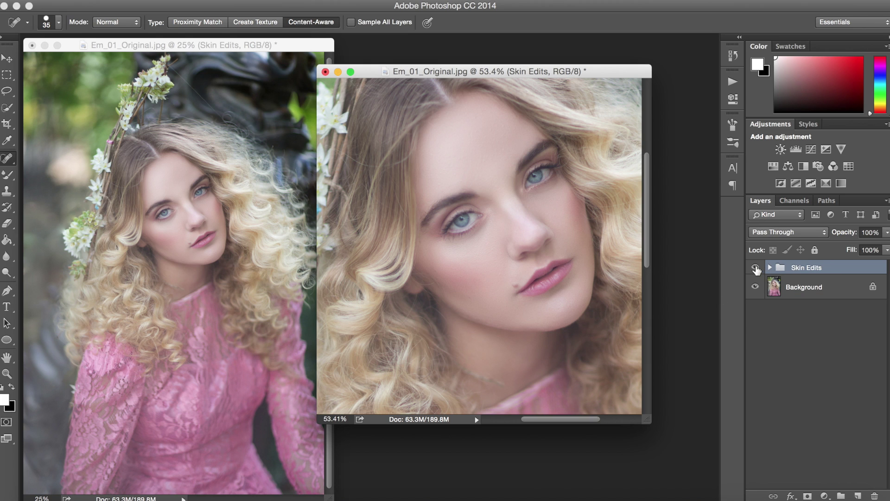
left_click(755, 268)
left_click(755, 268)
left_click(756, 268)
left_click(755, 268)
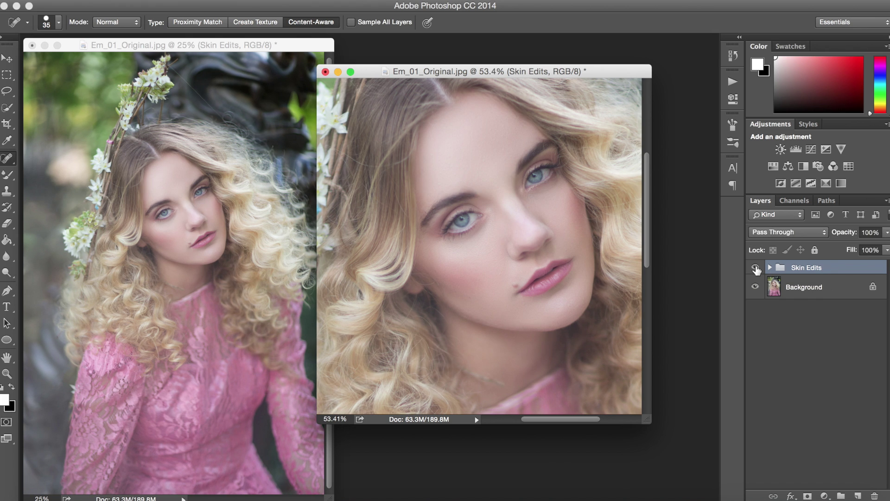